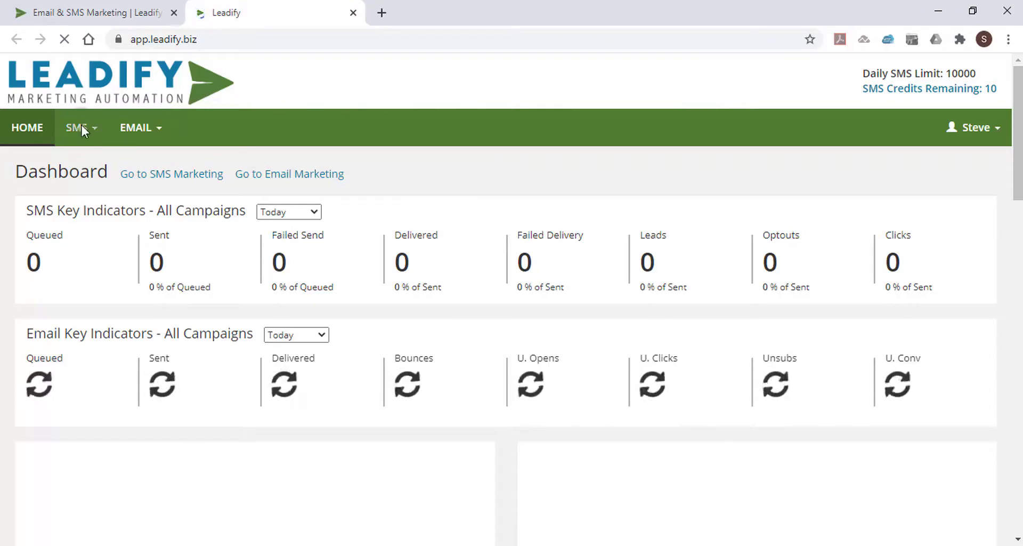
Step: Start a new SMS campaign and name it "Special Offer for Product A"
mouse_move(91, 127)
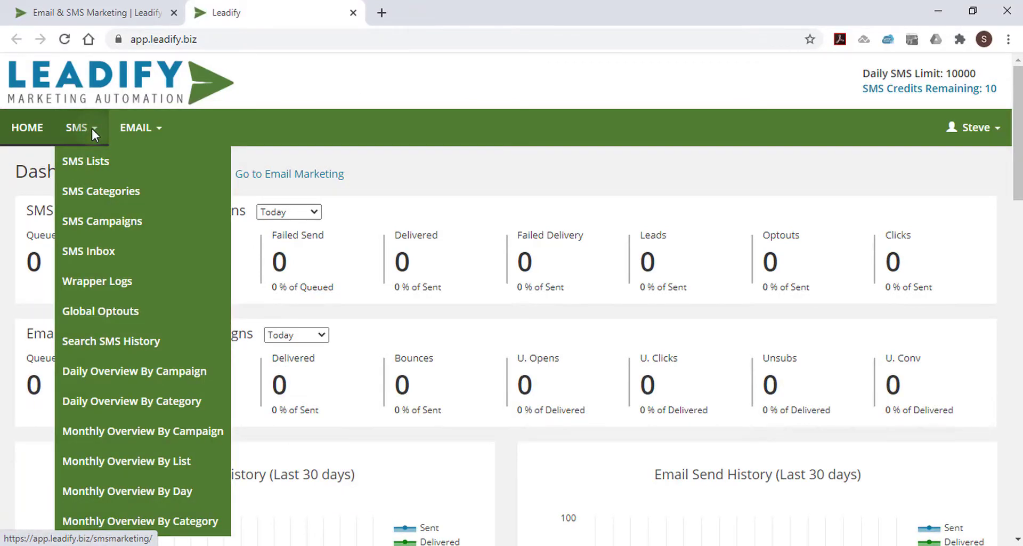
click(96, 220)
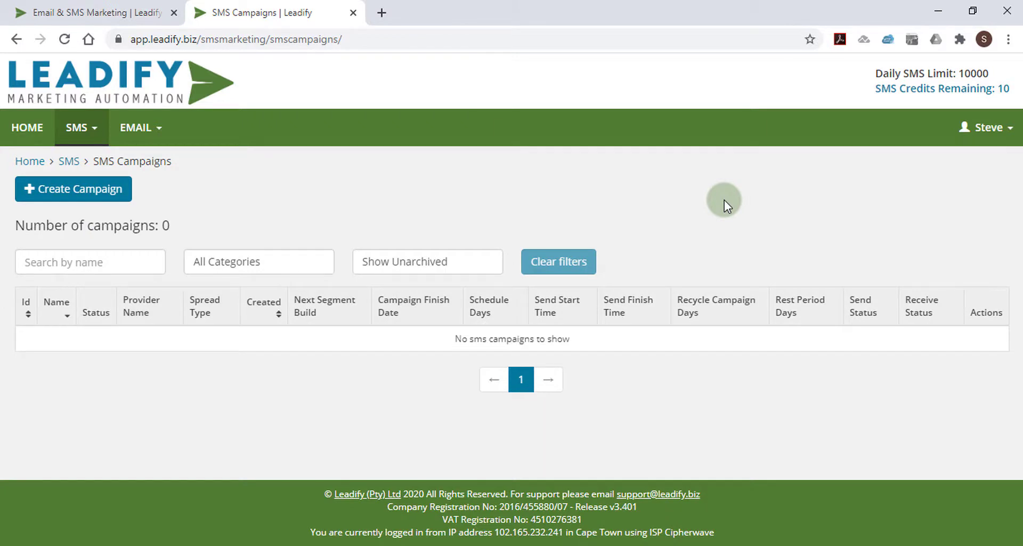
click(93, 193)
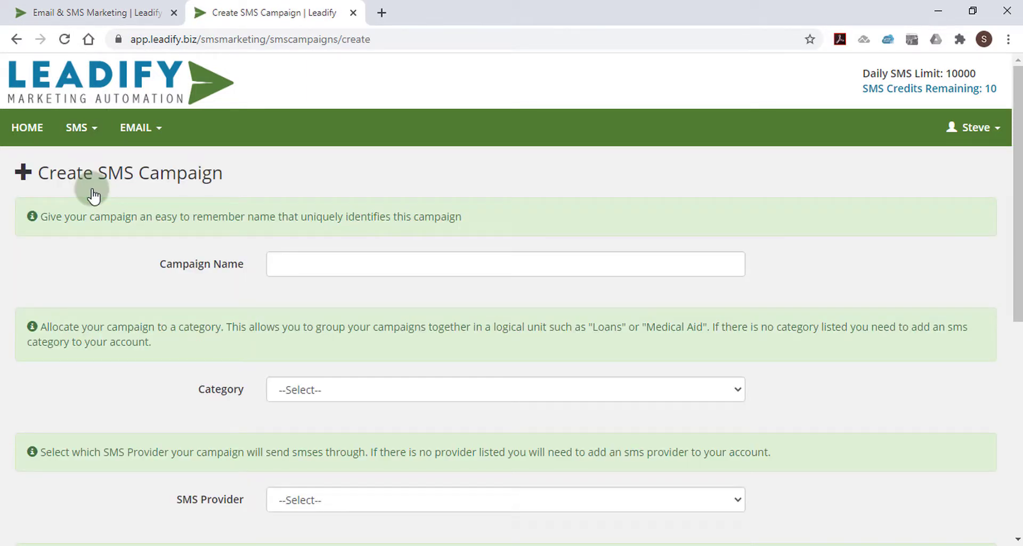
click(302, 268)
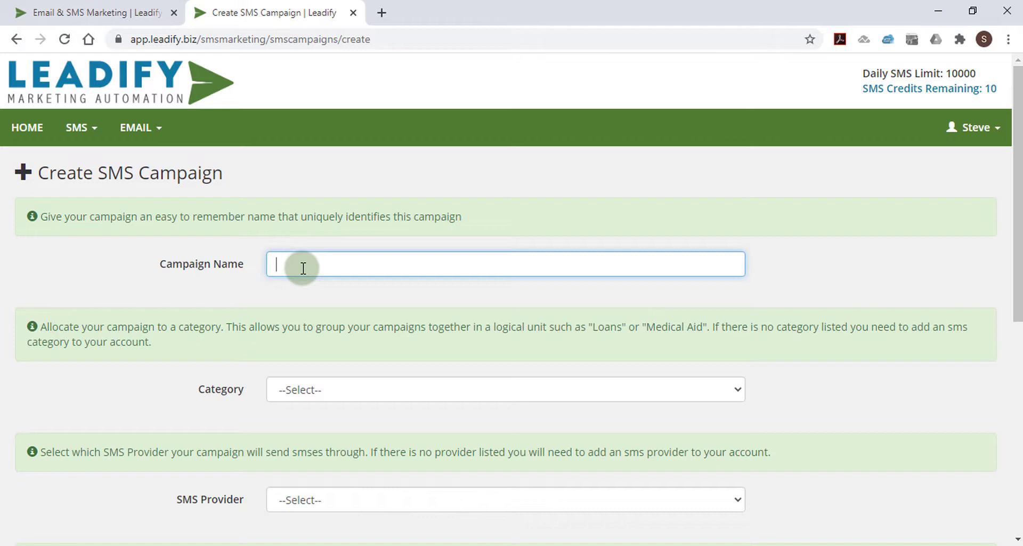
text(Special Offer for Product A)
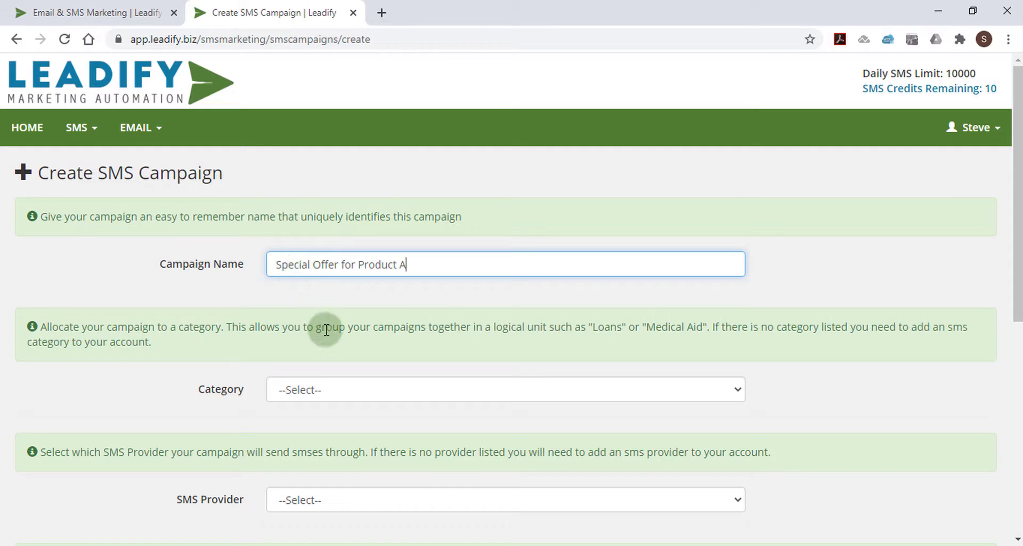
Step: Create a new SMS category named "eCommerce Sale" for the campaign
click(347, 391)
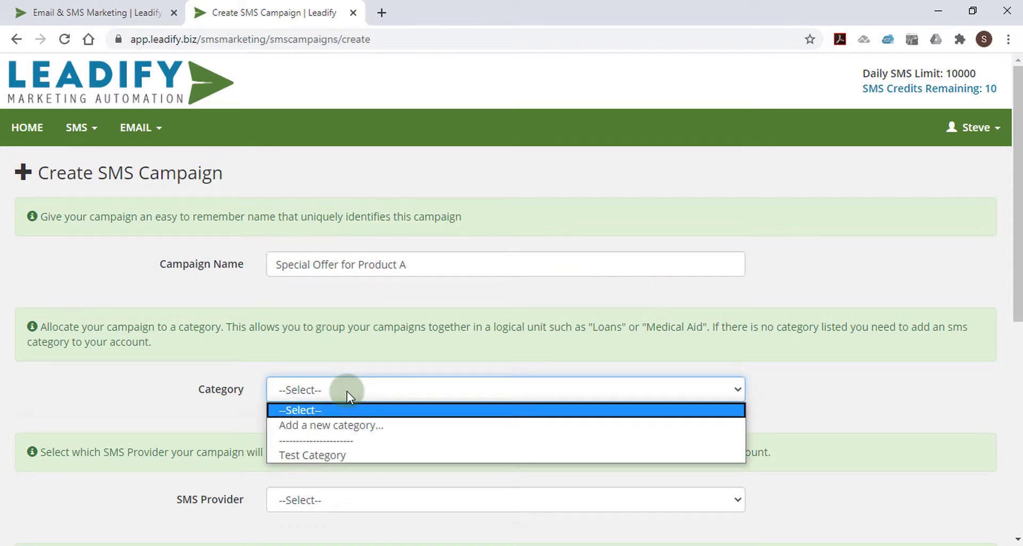
click(344, 428)
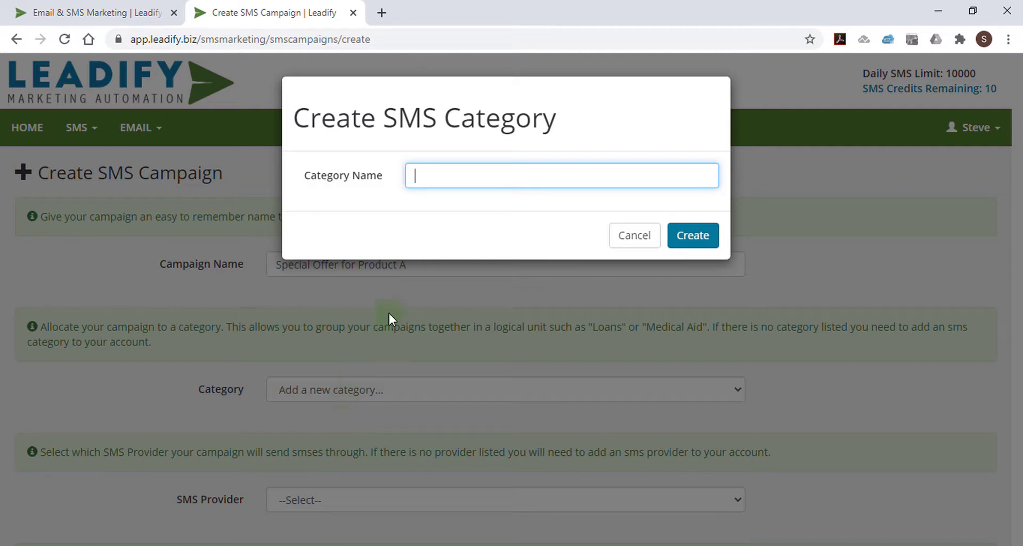
text(eCommerce Sale)
click(691, 235)
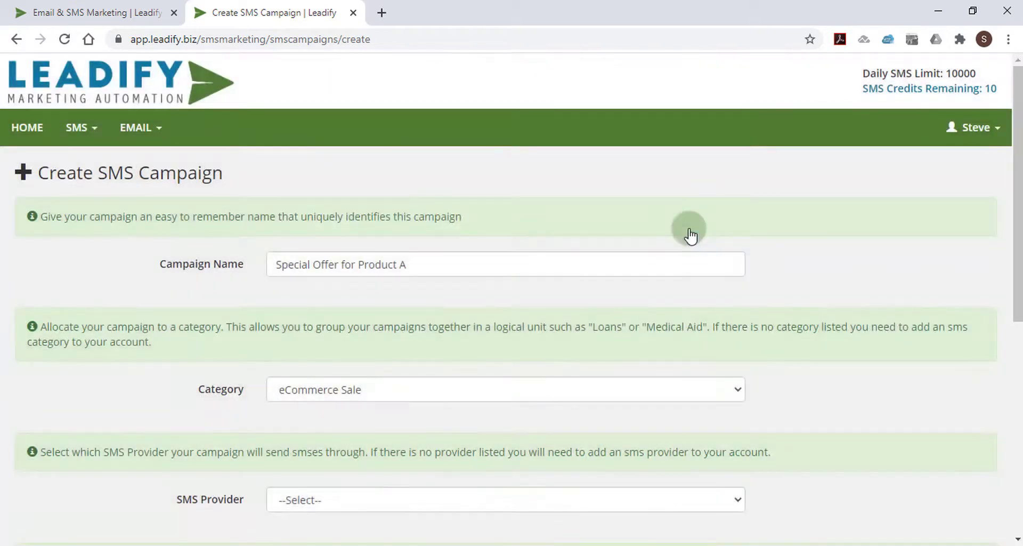
Step: Set the SMS provider to "Spread equally across standard routes" and the revenue per lead to R 100, and continue to the campaign's detailed settings
click(419, 500)
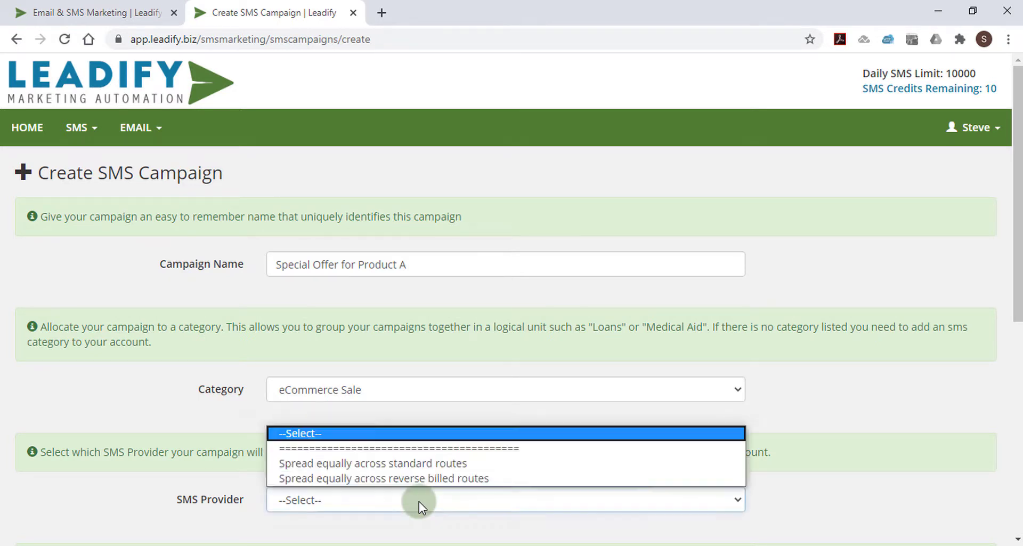
click(427, 464)
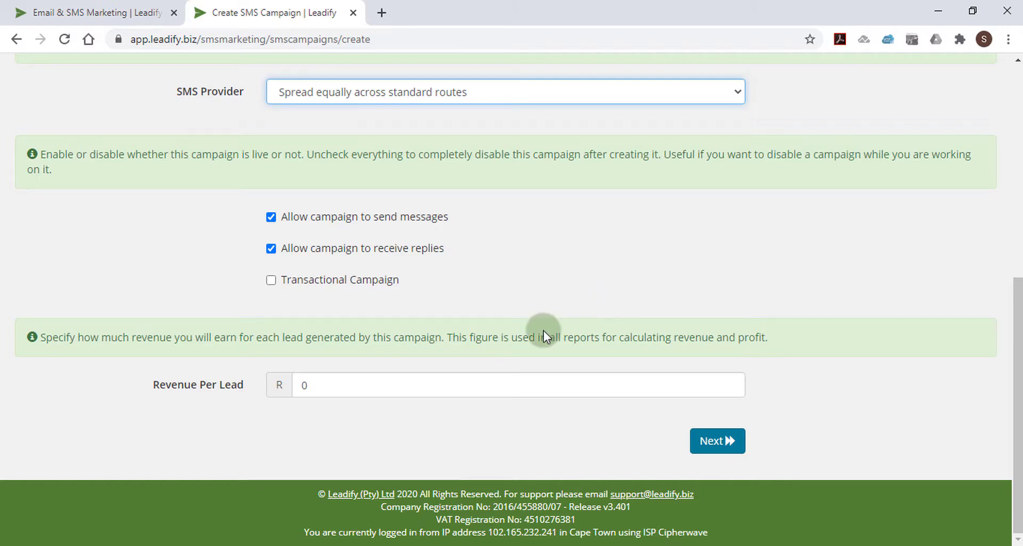
click(412, 389)
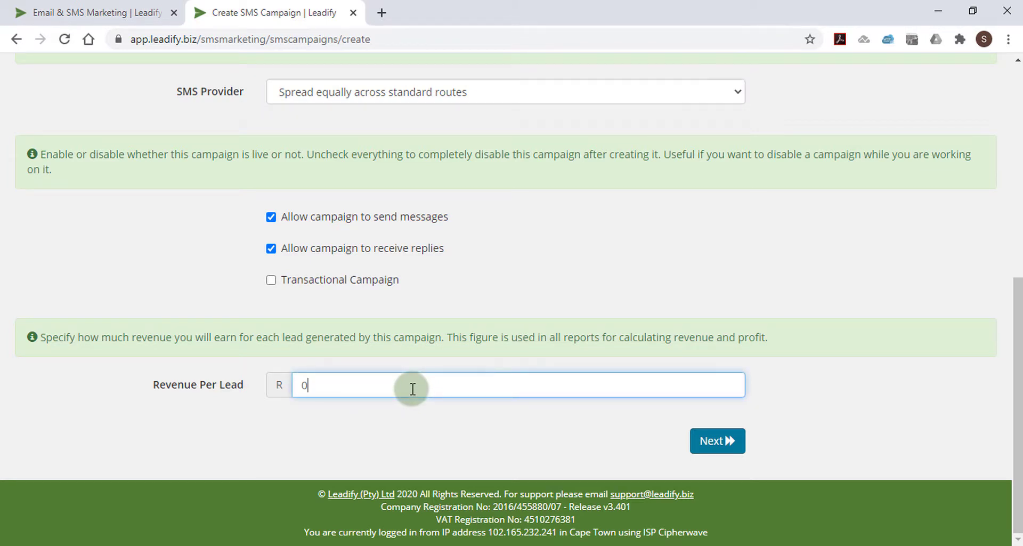
key(BackSpace)
text(100)
click(719, 447)
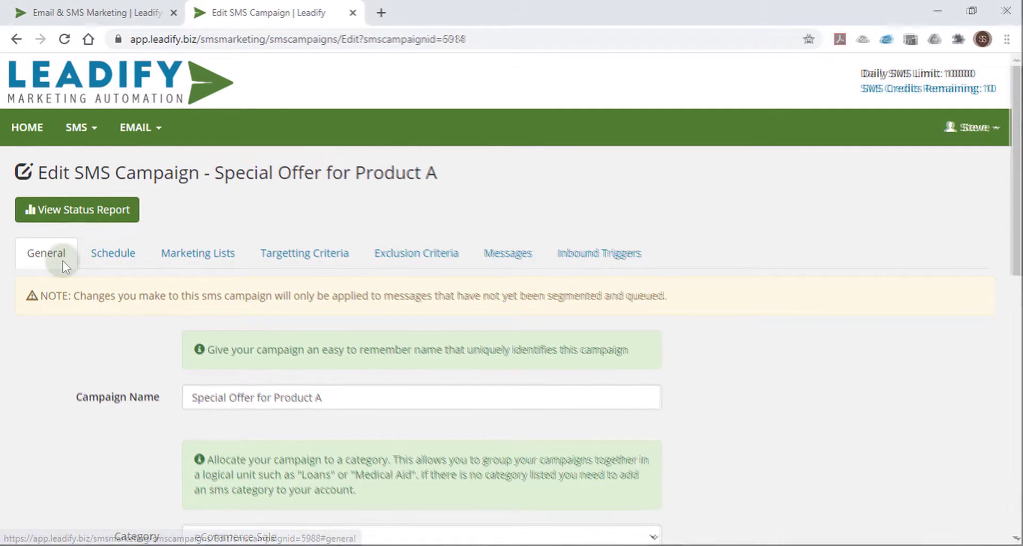
Step: Set the next scheduled send date in the campaign's schedule to 2020-07-03
click(113, 254)
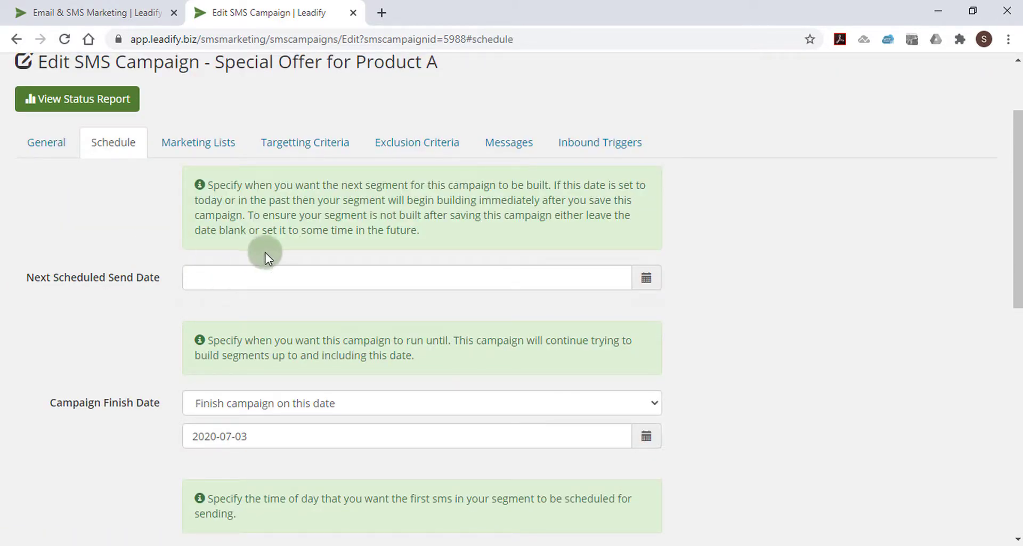
click(534, 281)
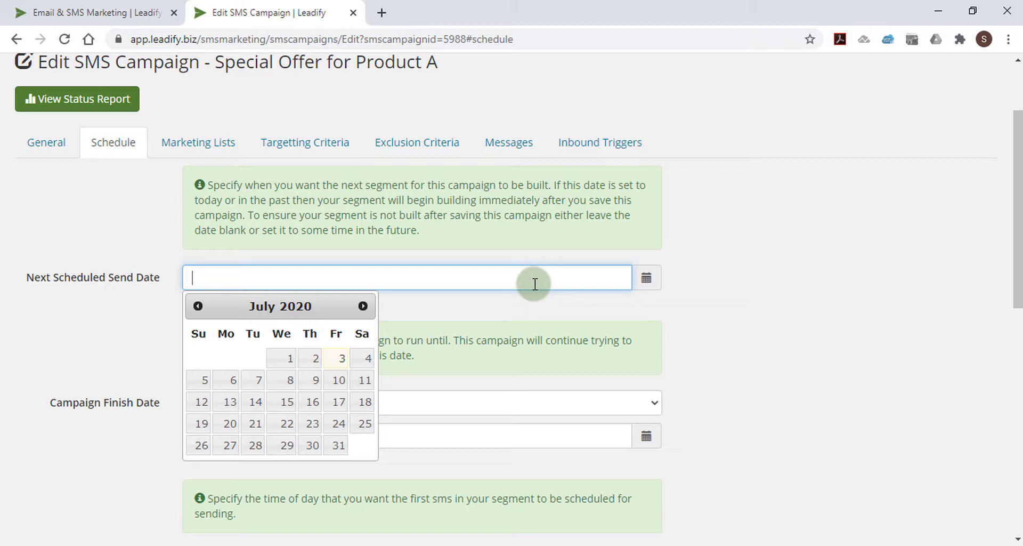
click(338, 360)
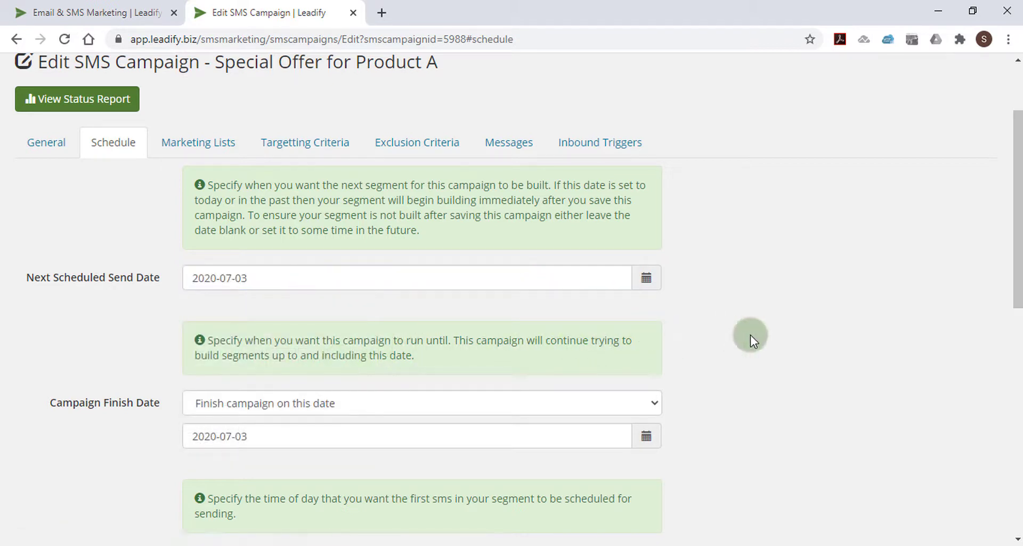
Step: Set both the daily start time and the daily finish time of the campaign to 16:00
scroll(750, 334, down, 3)
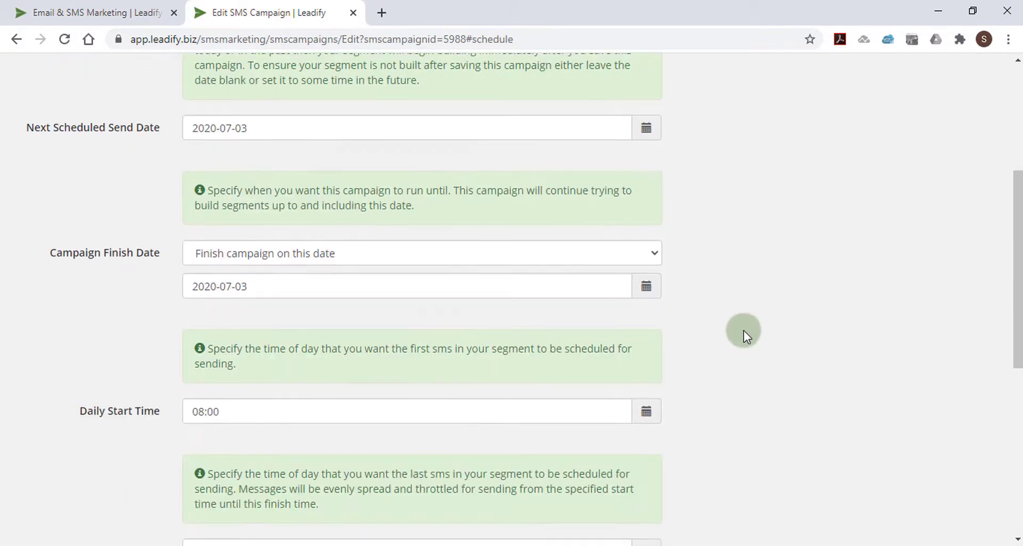
click(583, 405)
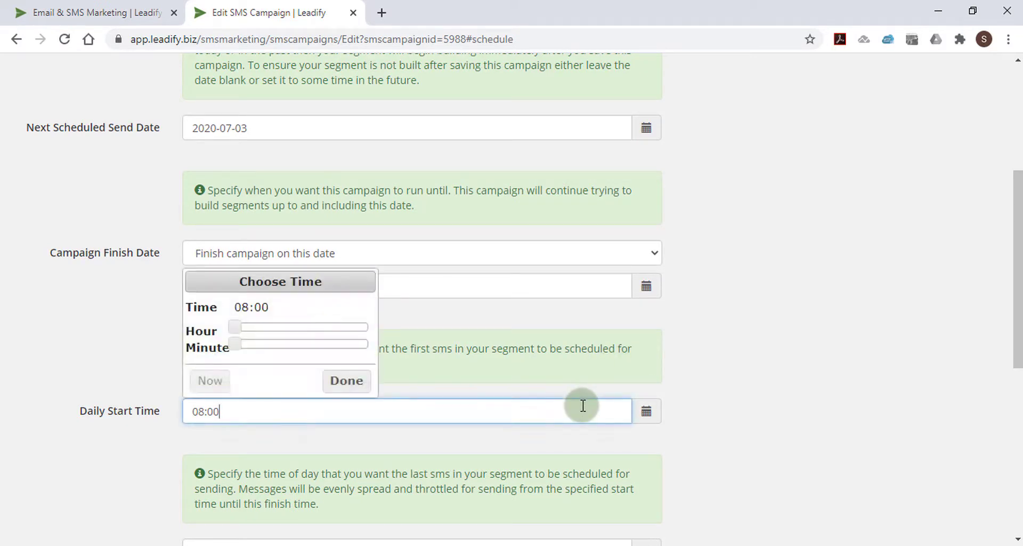
drag(281, 327, 333, 325)
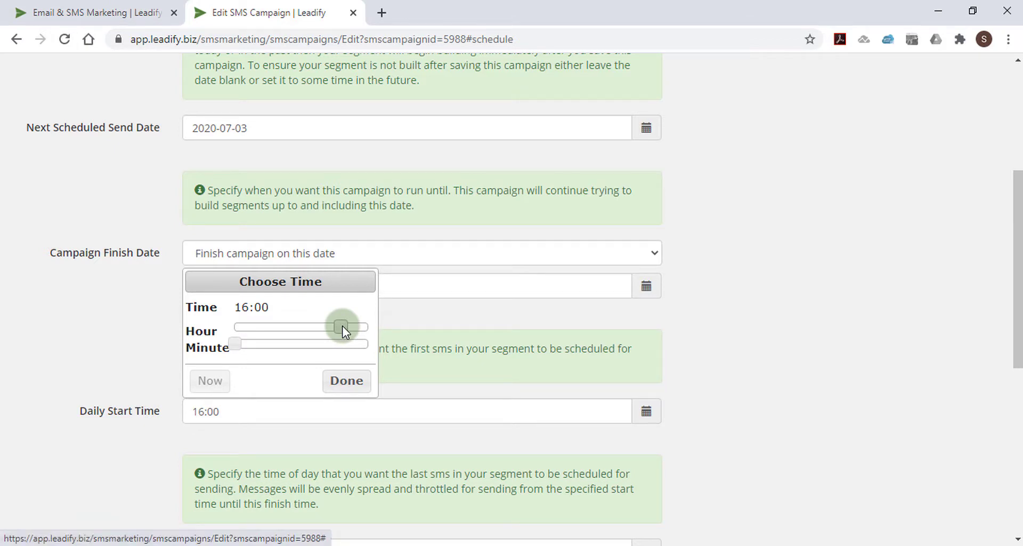
click(748, 362)
scroll(747, 358, down, 5)
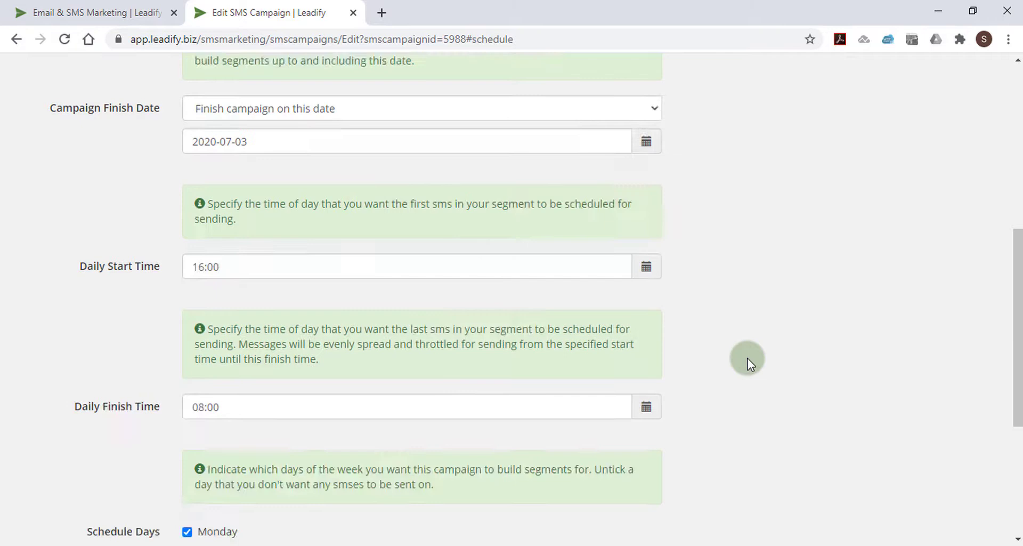
click(397, 251)
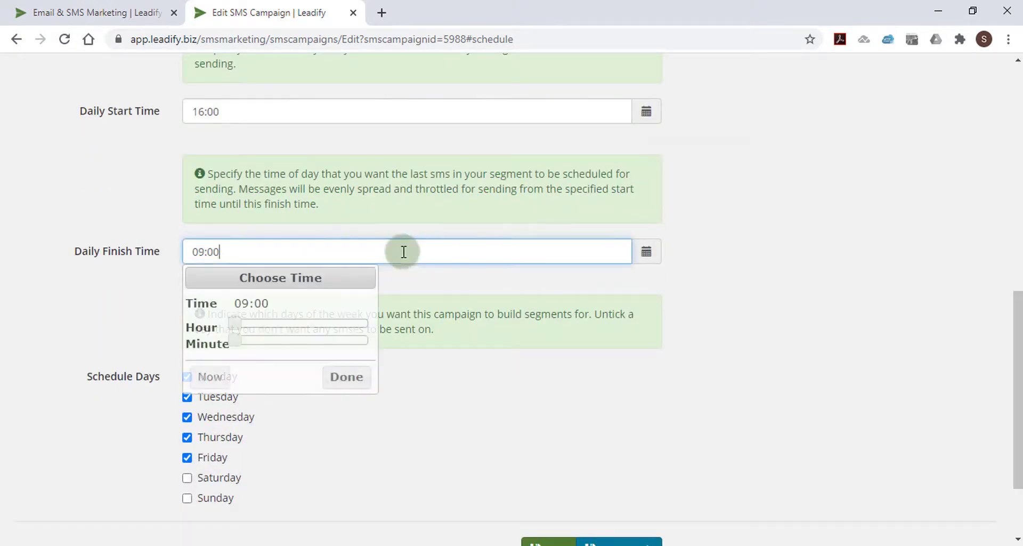
drag(235, 322, 317, 322)
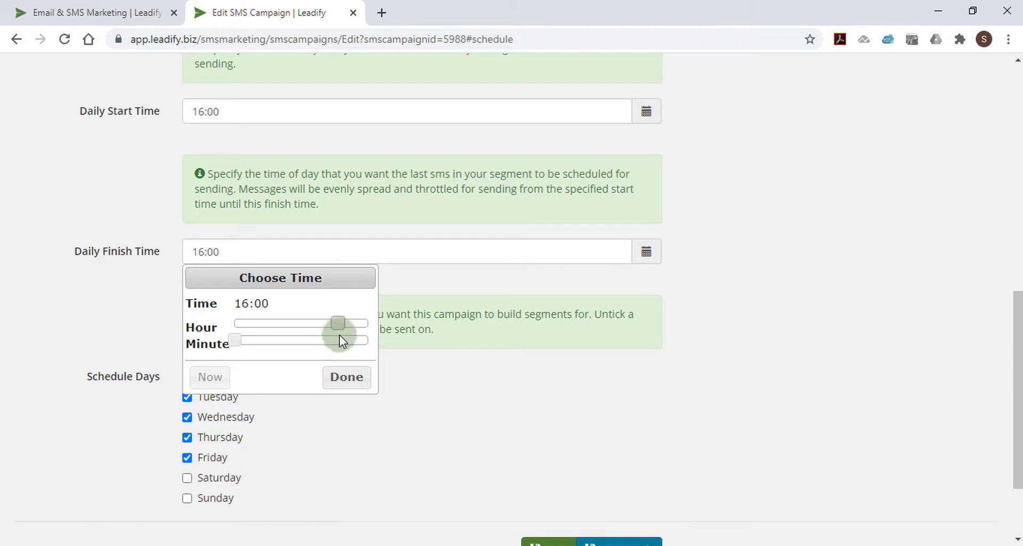
click(347, 377)
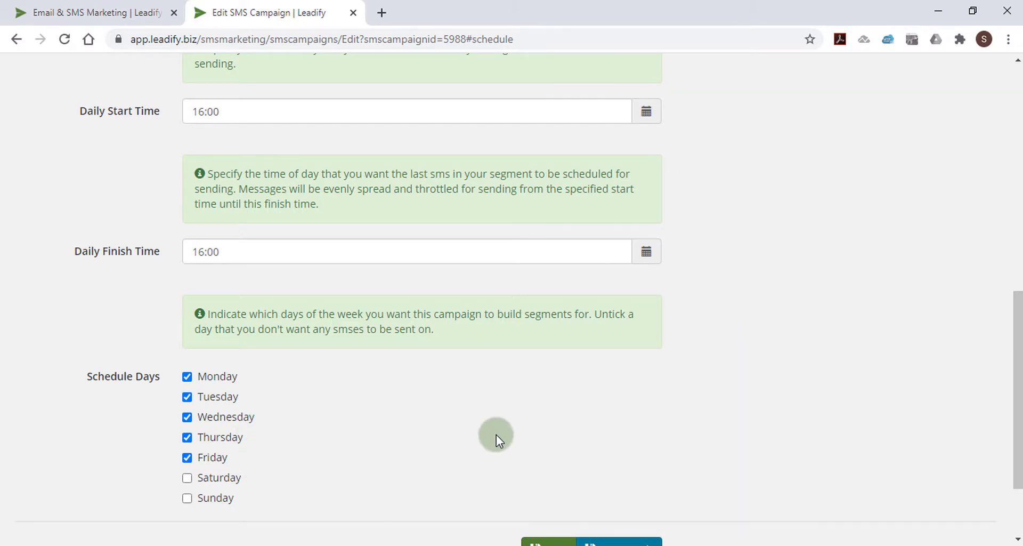
Step: Select the Facebook Leads marketing list for the campaign and set it to 7 messages per day
scroll(546, 416, down, 2)
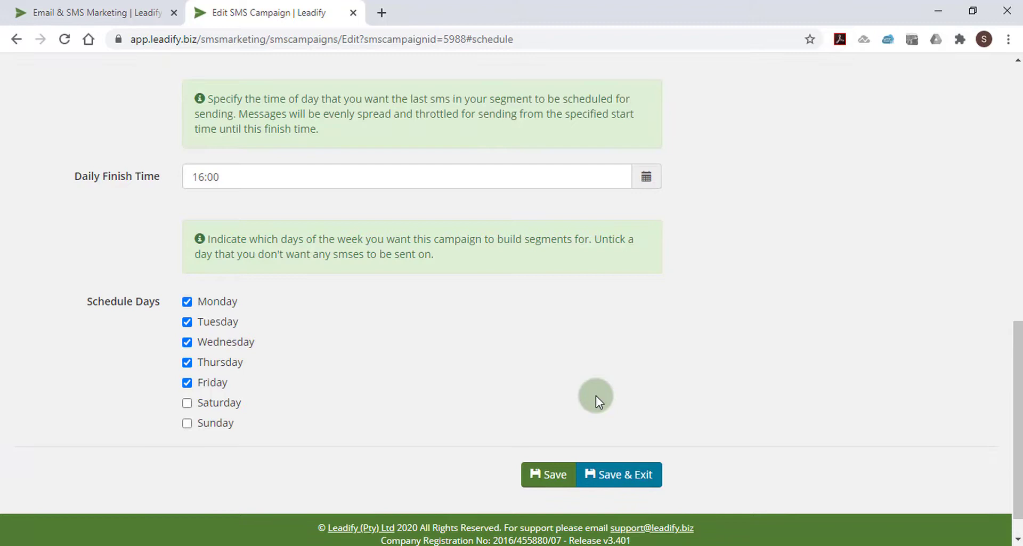
scroll(596, 396, up, 10)
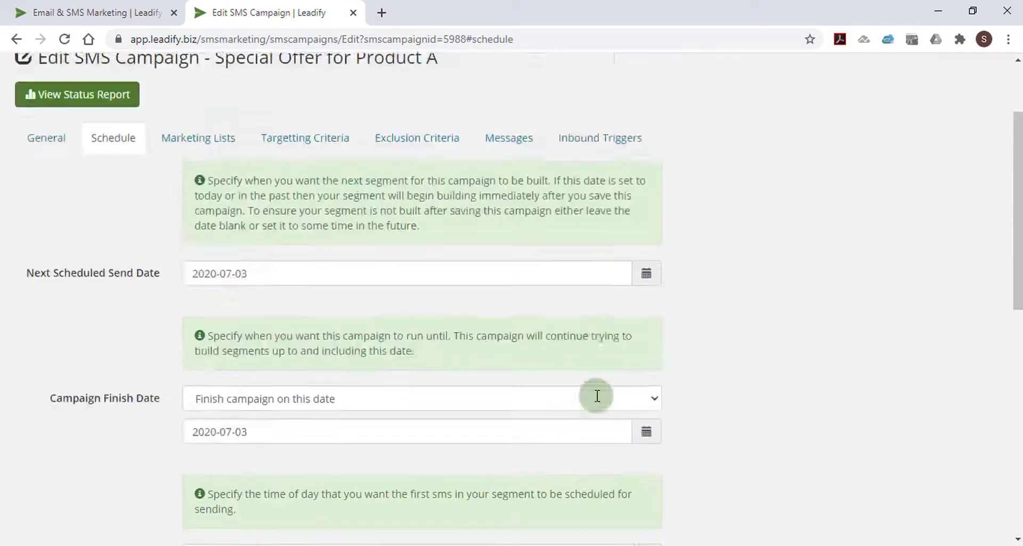
scroll(598, 396, up, 1)
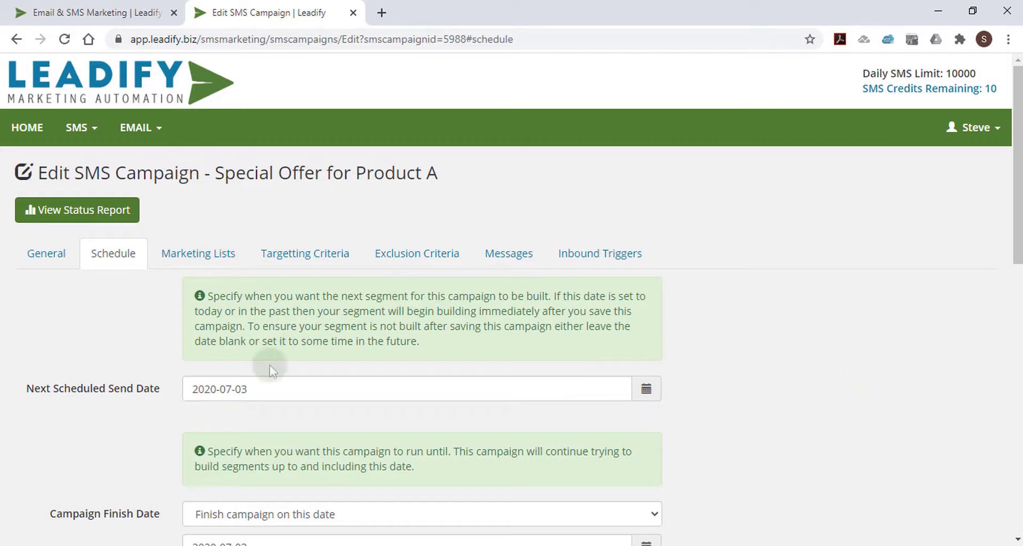
click(181, 256)
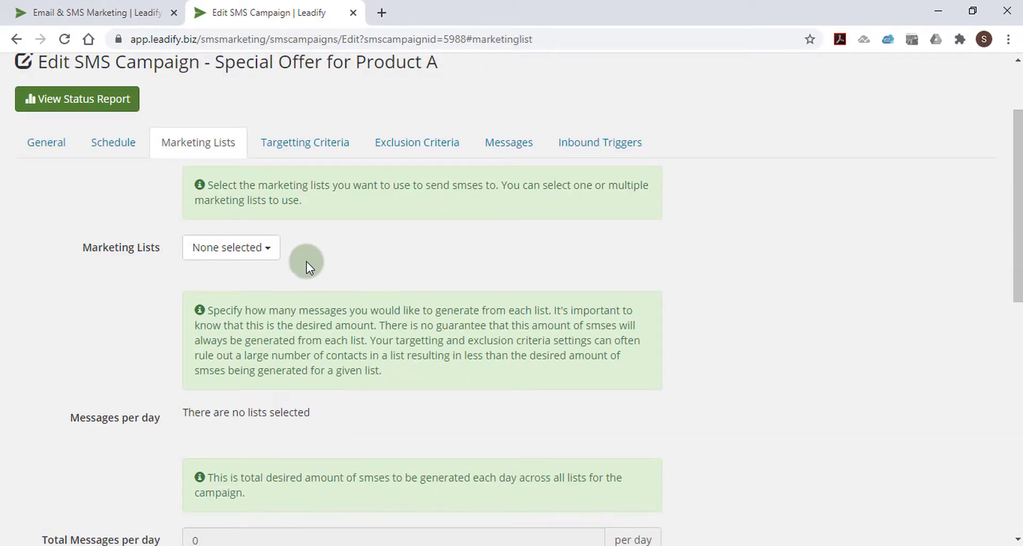
click(265, 250)
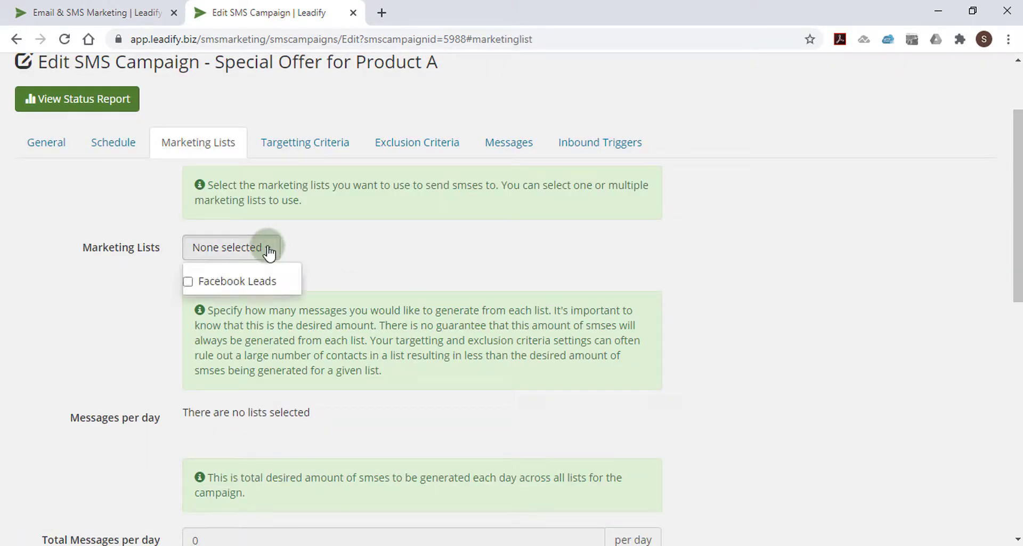
click(187, 282)
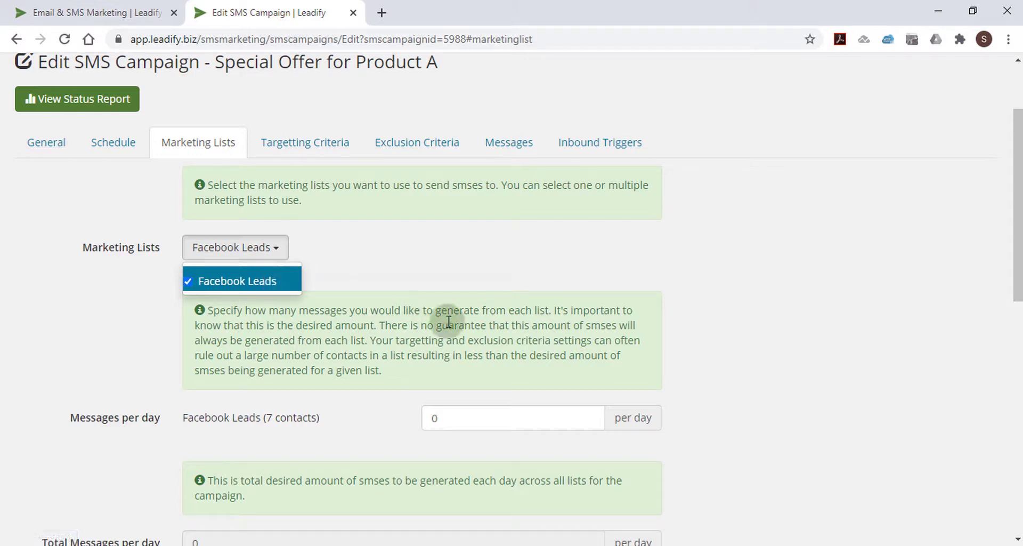
click(495, 421)
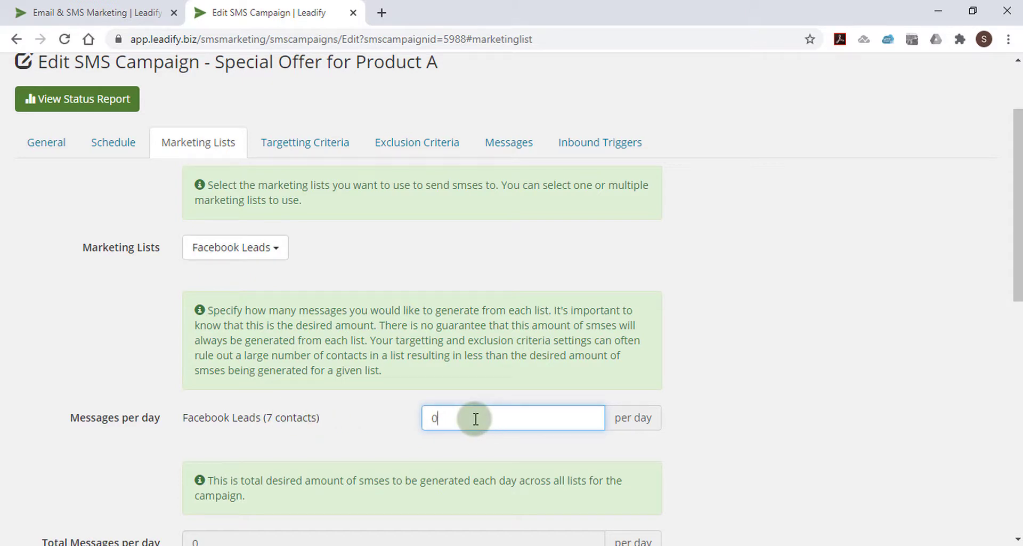
key(BackSpace)
text(7)
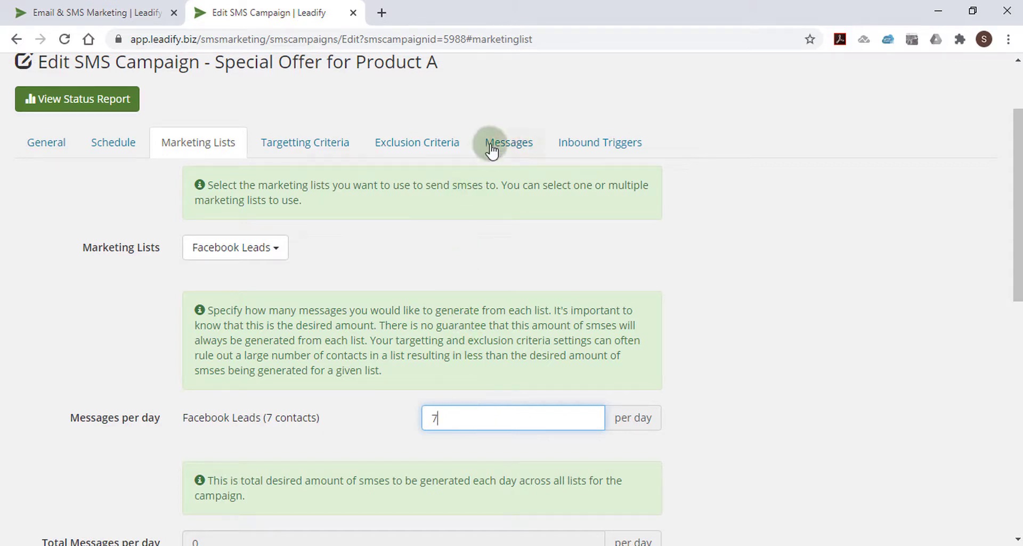
Step: Add a new message to the campaign and start it with the #FIRSTNAME# and #LASTNAME# variables
click(511, 148)
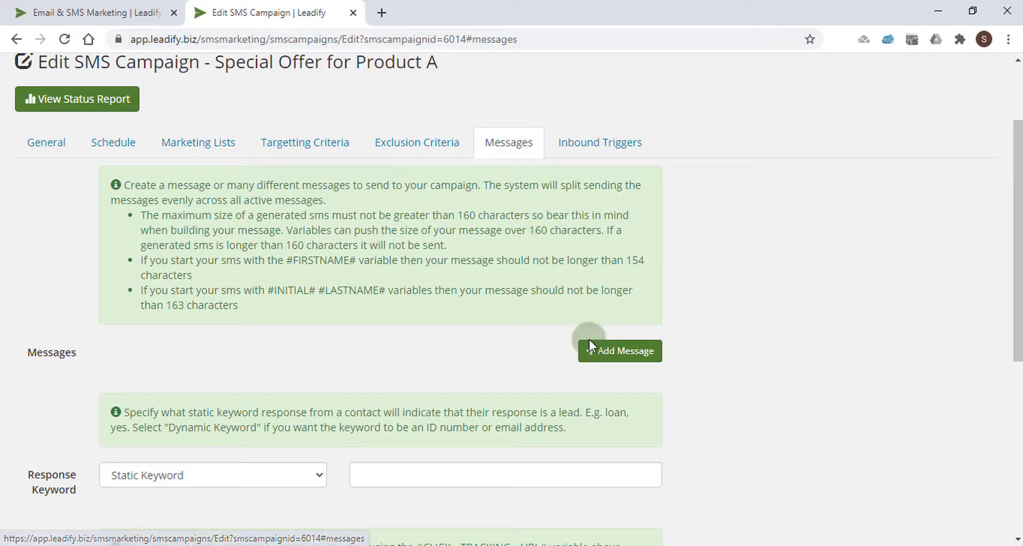
click(599, 353)
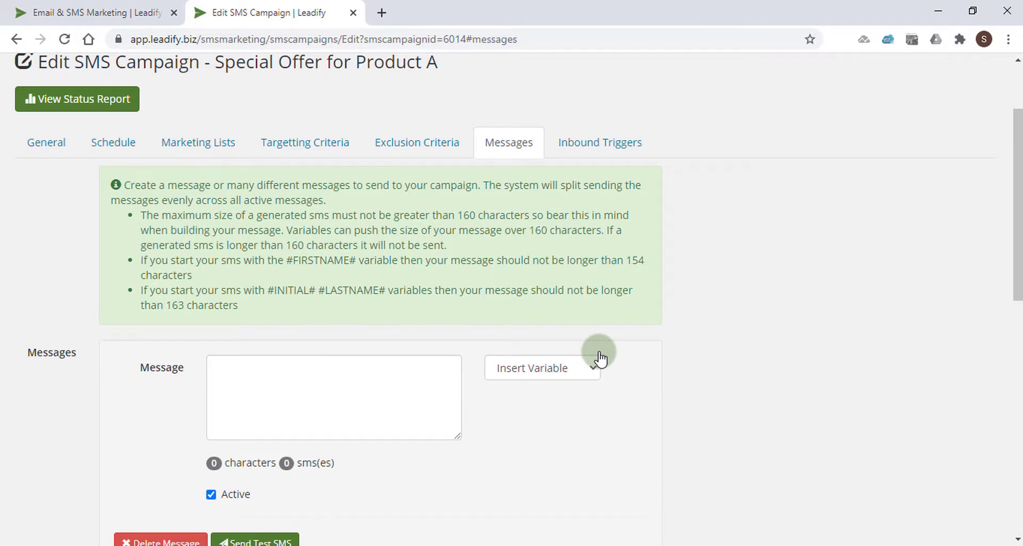
click(550, 370)
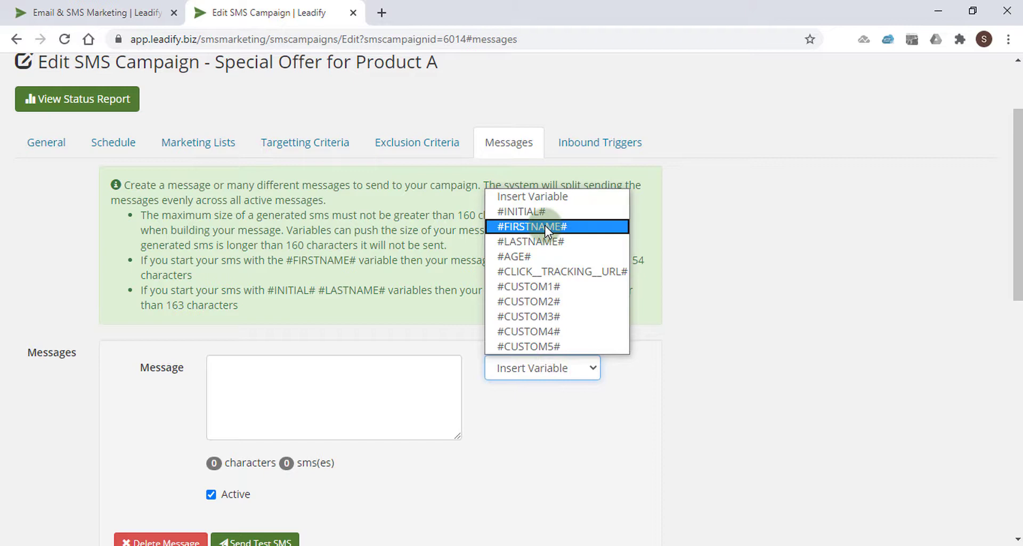
click(545, 225)
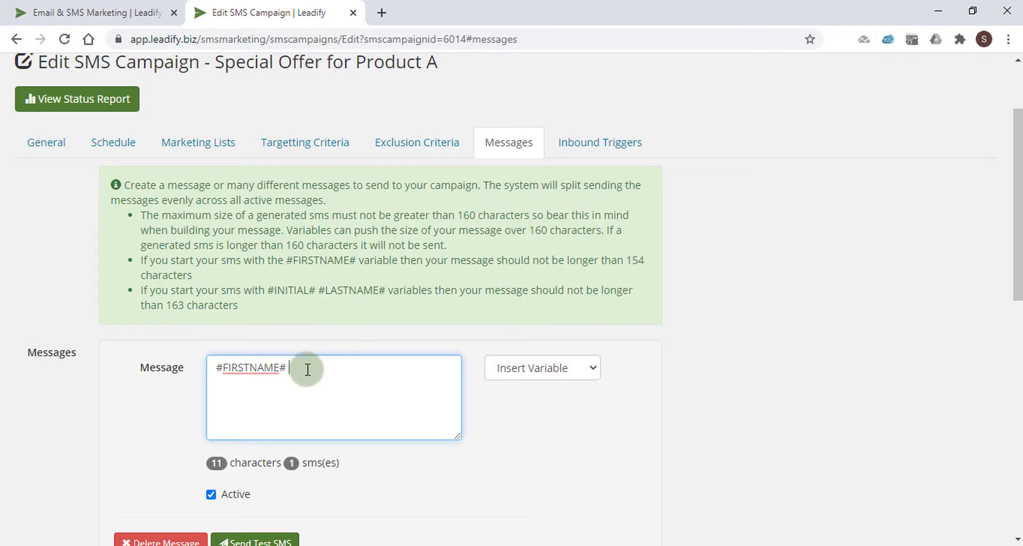
click(559, 369)
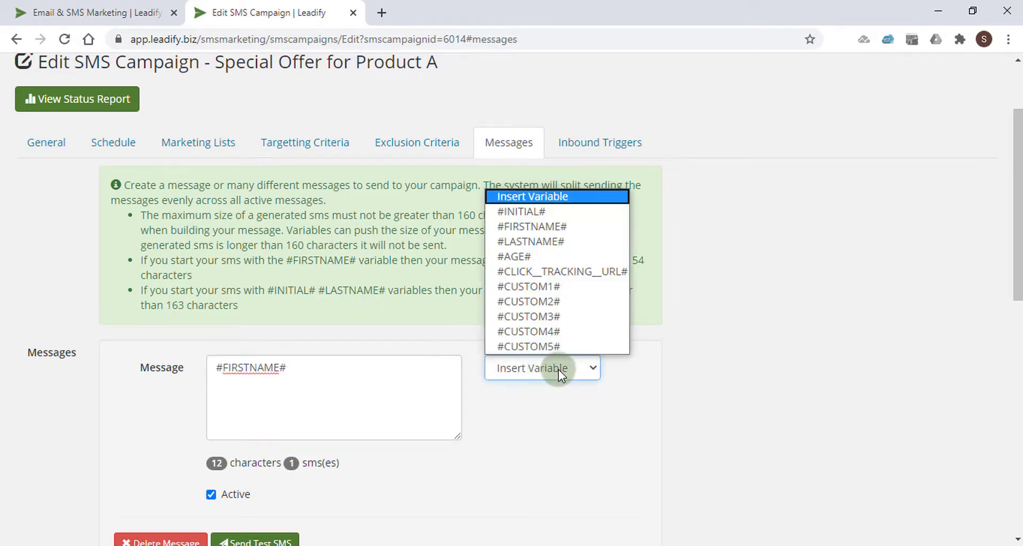
click(536, 241)
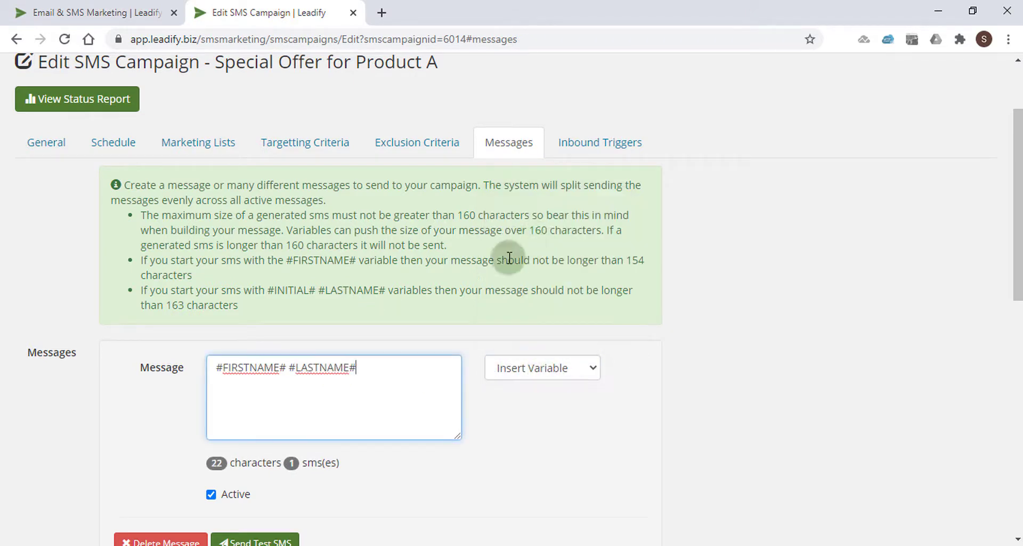
Step: Append to the message "Leadify has a special trial offer for you, reply YES if you want 100,000 SMS at 12c per SMS. Reply STOP for out."
right_click(372, 370)
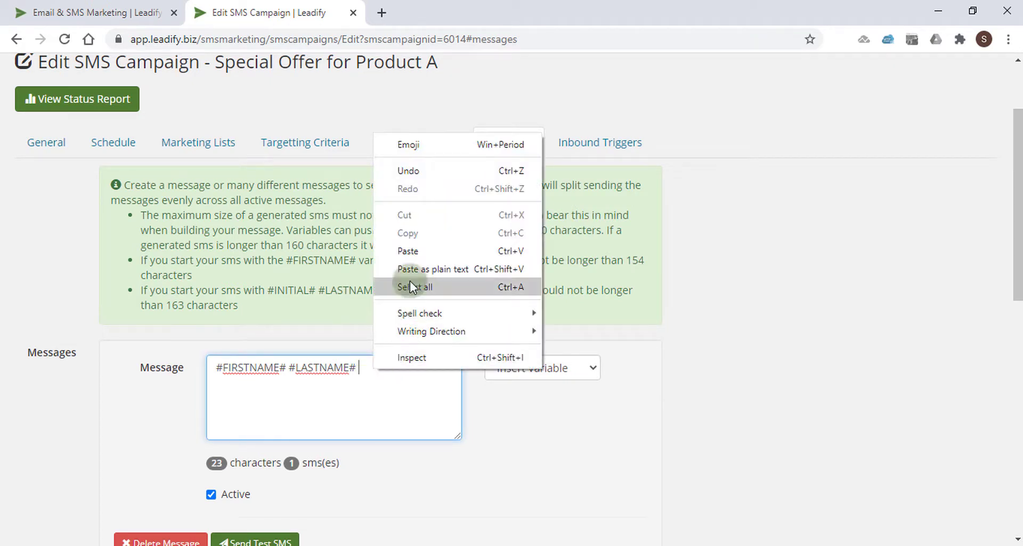
click(418, 251)
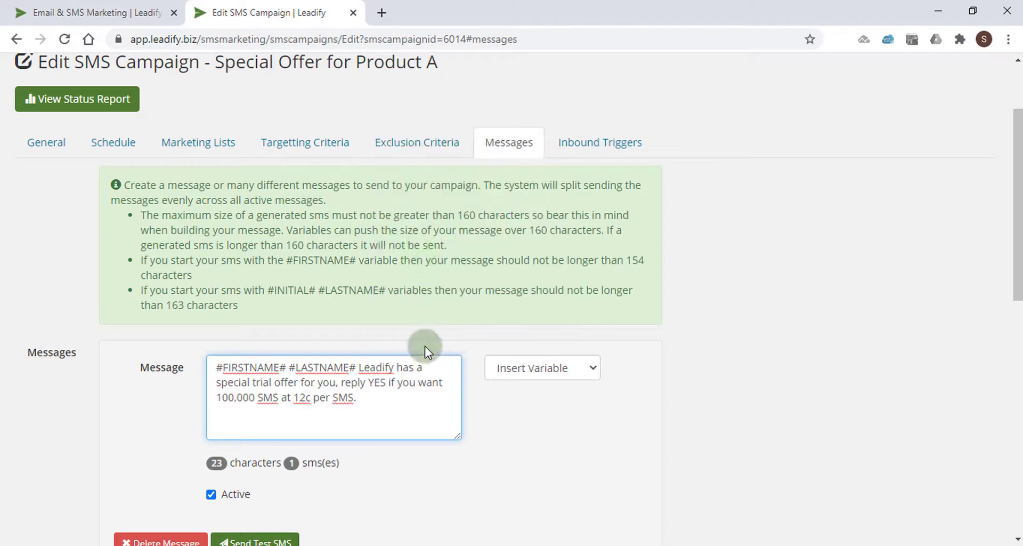
click(372, 410)
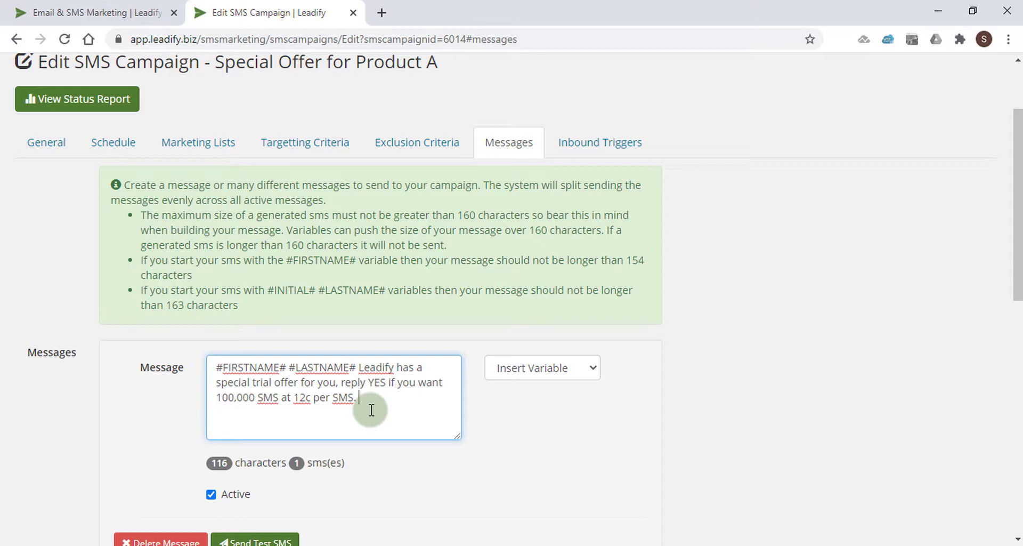
text(Reply STOP for out.)
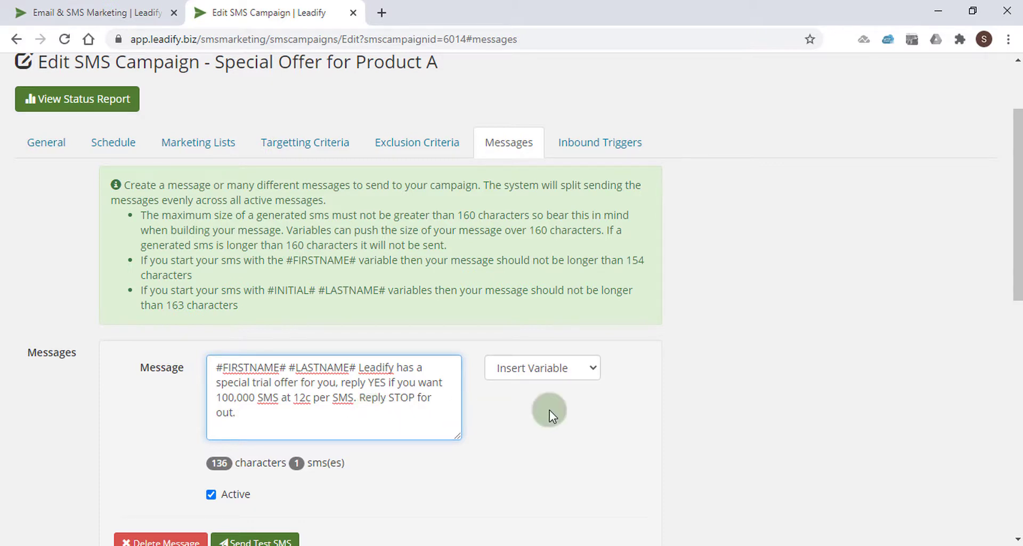
Step: Add a second message reading "Leadify has a special trial offer for you, reply YES if you want 100,000 SMS at 12c per SMS."
scroll(671, 410, down, 1)
scroll(670, 408, down, 3)
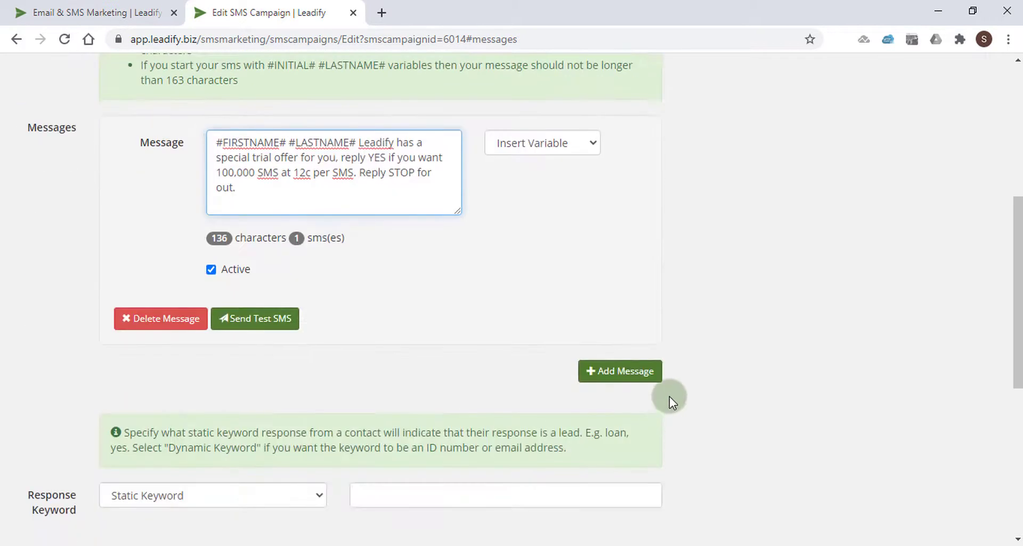
click(624, 373)
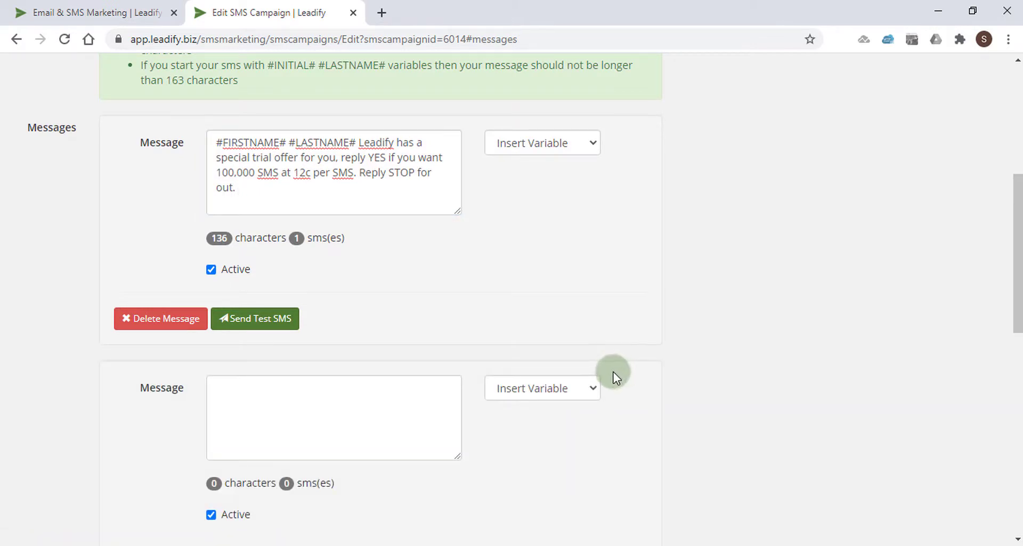
click(360, 413)
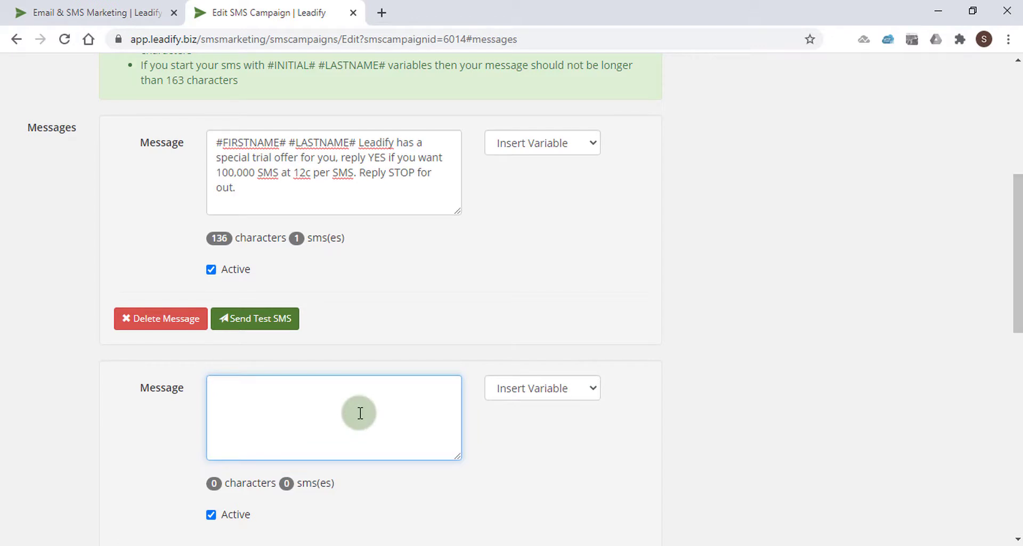
text(Leadify has a special trial offer for you, reply YES if you want 100,000 SMS at 12c per SMS.)
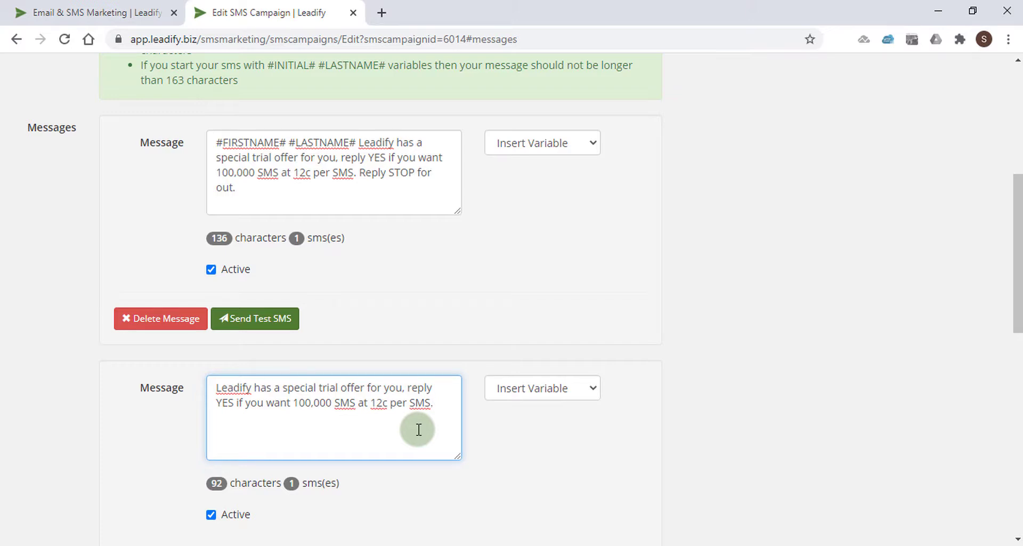
scroll(635, 401, down, 6)
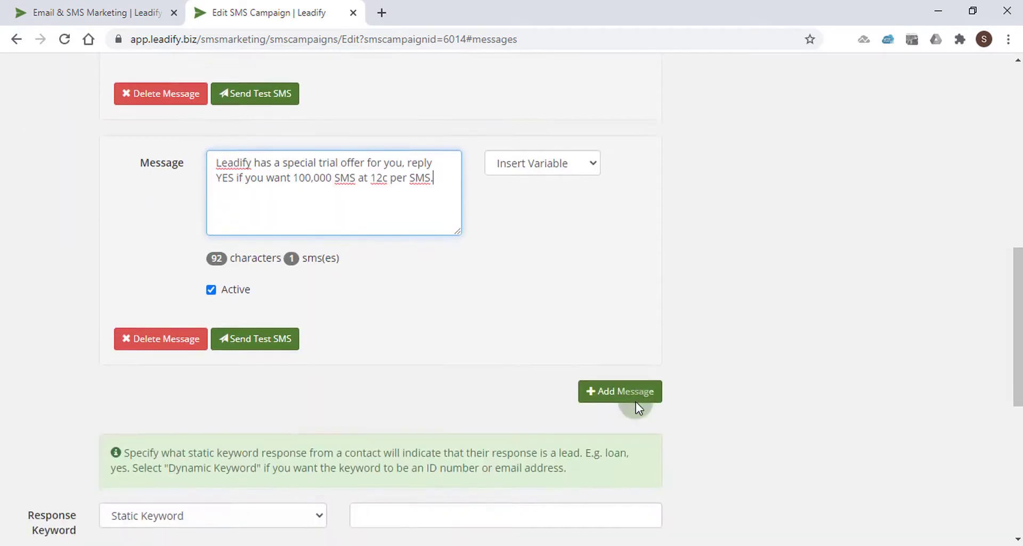
scroll(638, 401, down, 4)
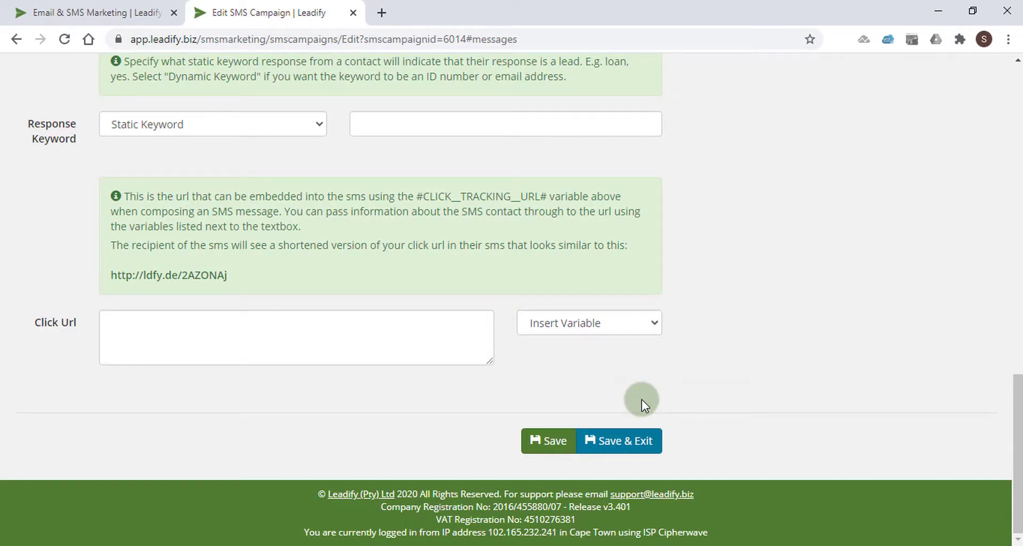
click(202, 331)
text(https://leadify.biz/request-a-quote/?nature=quote-request)
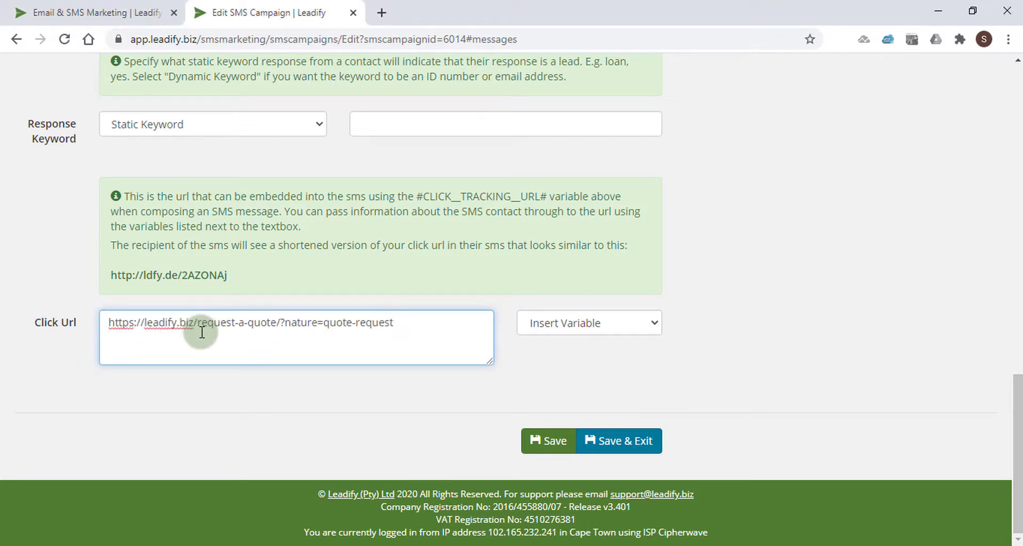
key(Tab)
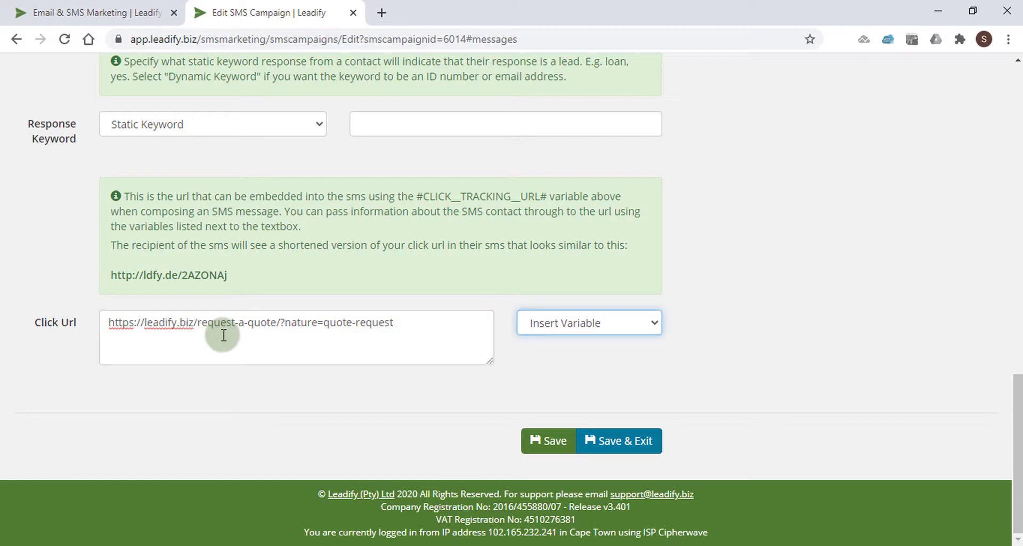
click(568, 330)
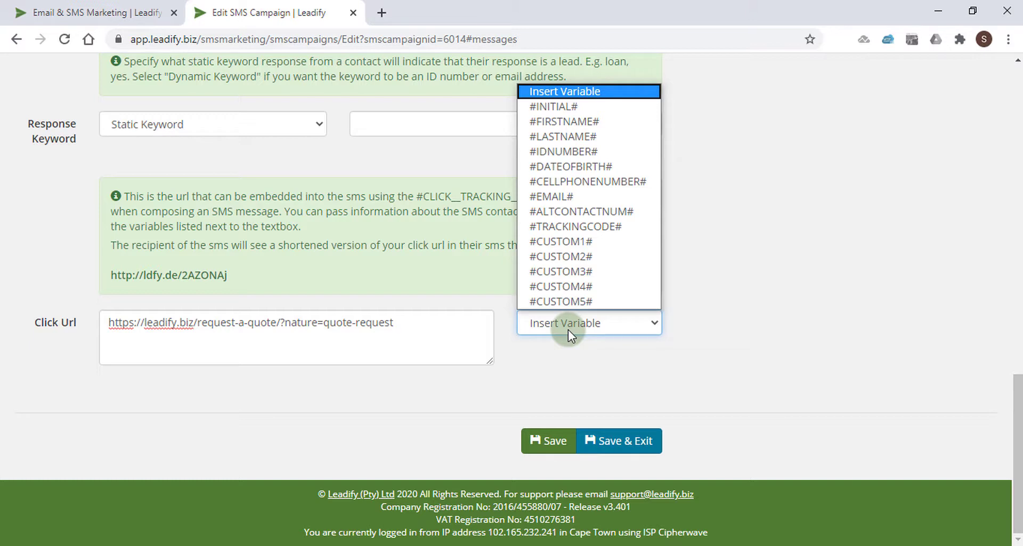
click(763, 320)
Step: Insert the #CLICK__TRACKING__URL# variable at the end of the first message
scroll(766, 319, up, 15)
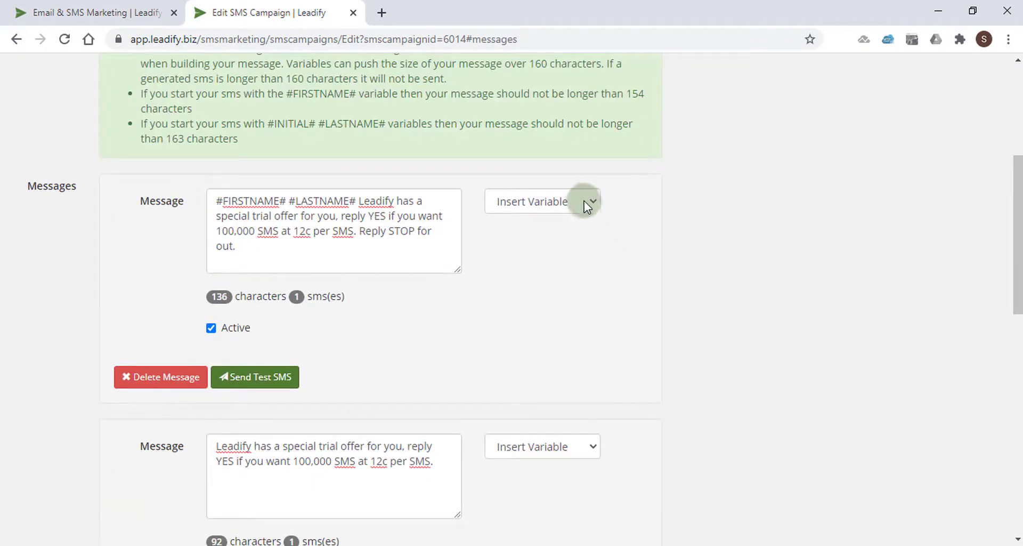
click(584, 201)
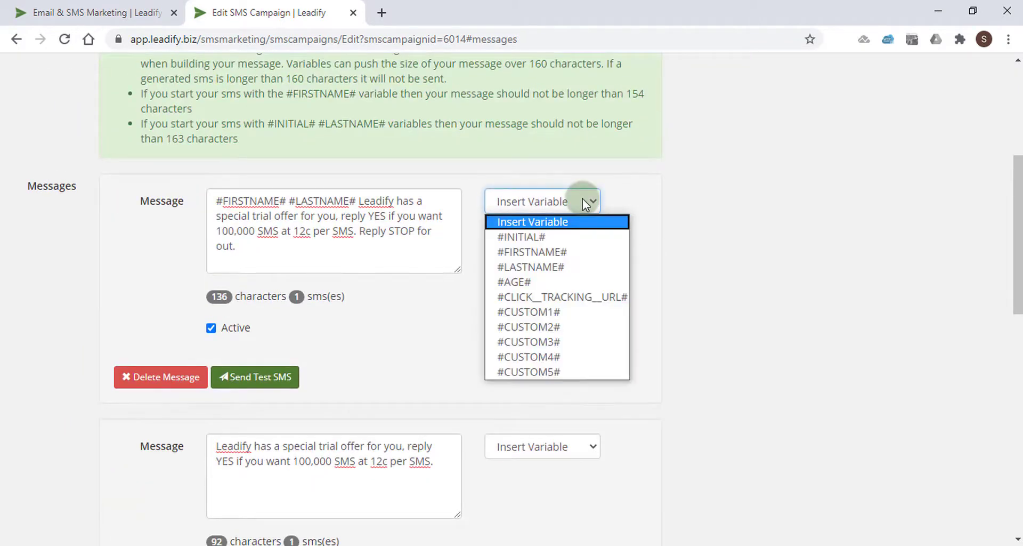
click(565, 295)
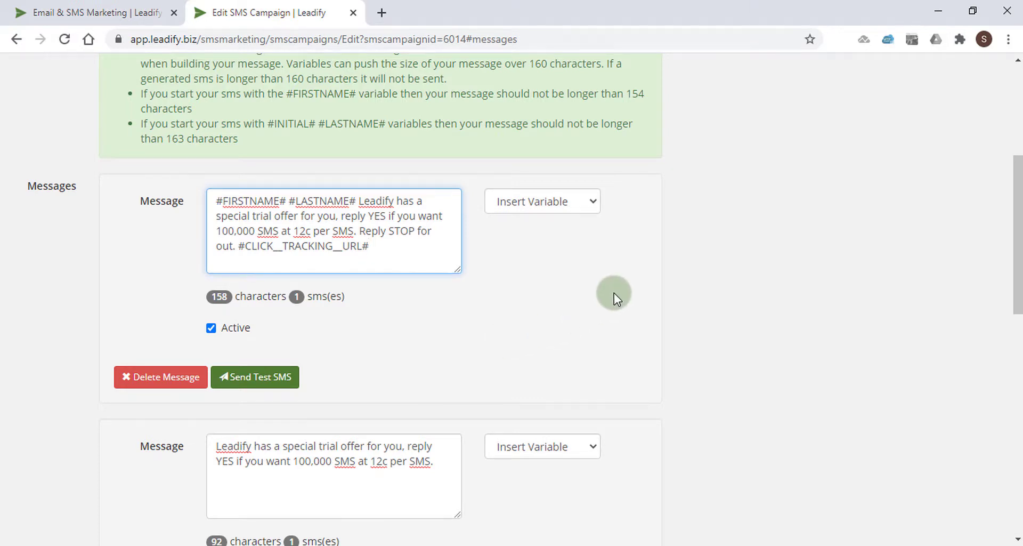
Step: Review the campaign's schedule, marketing list and messages, and save the campaign and exit the editor
scroll(614, 292, up, 5)
click(113, 255)
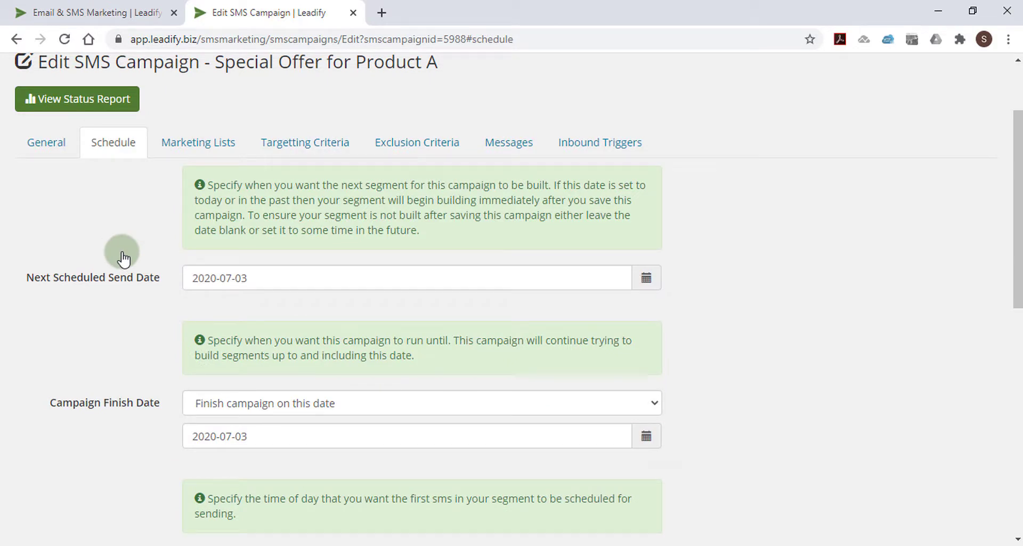
click(205, 151)
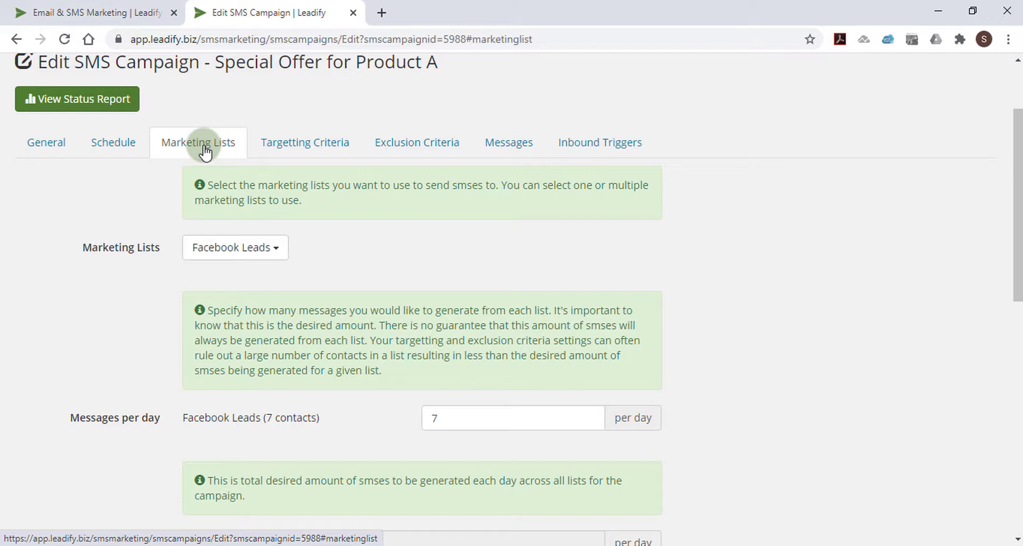
click(504, 153)
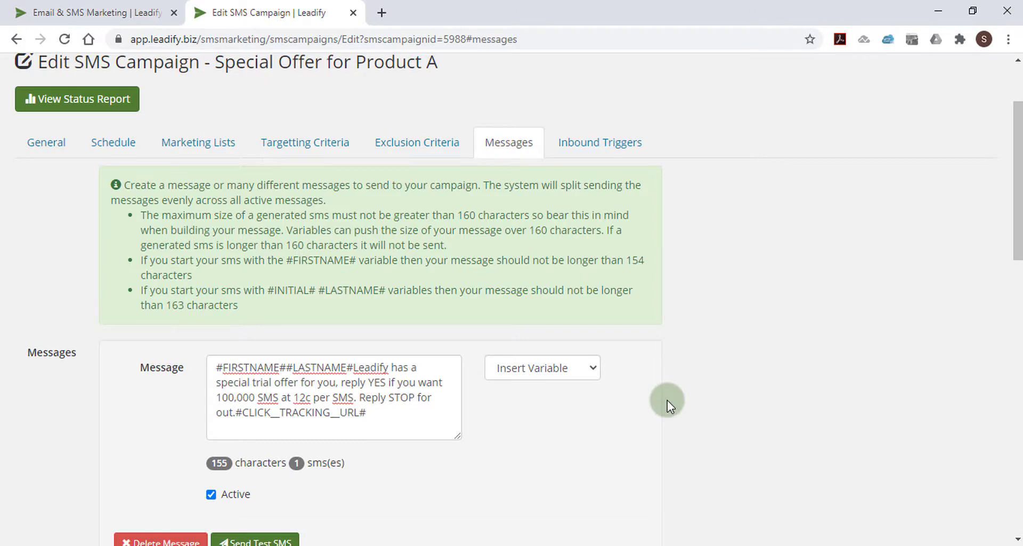
scroll(667, 401, down, 20)
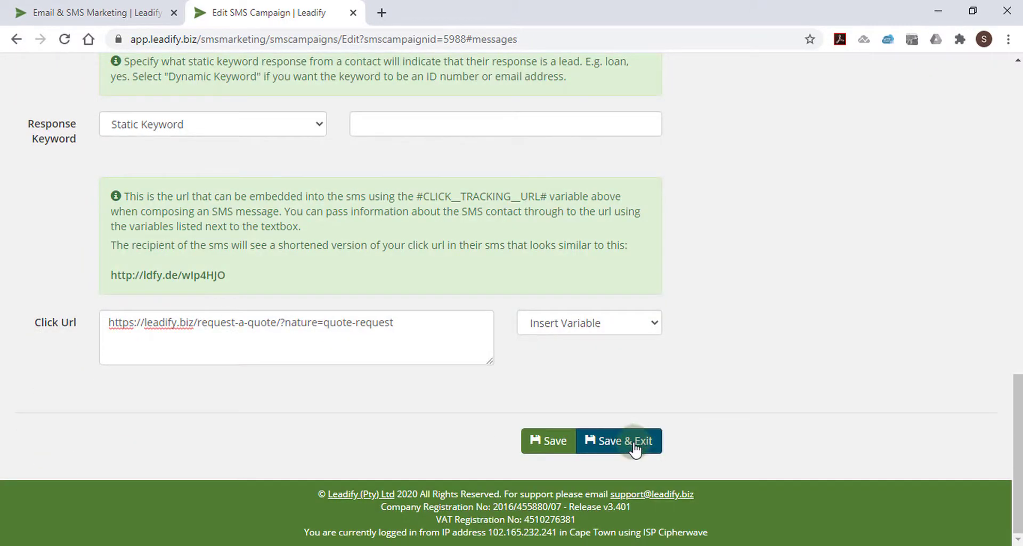
click(634, 448)
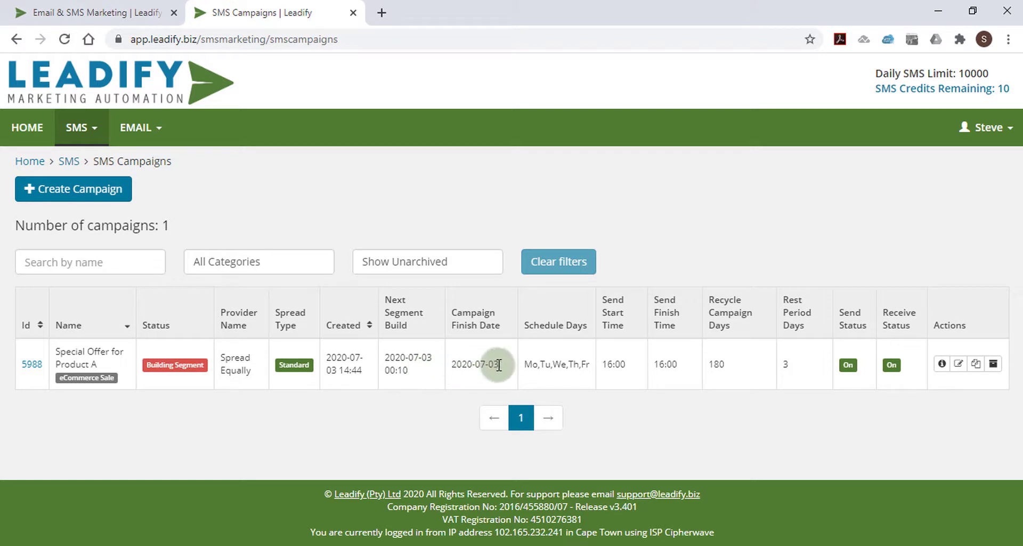
Step: Open the status report of the Special Offer for Product A campaign and examine its key delivery and financial indicators
click(942, 364)
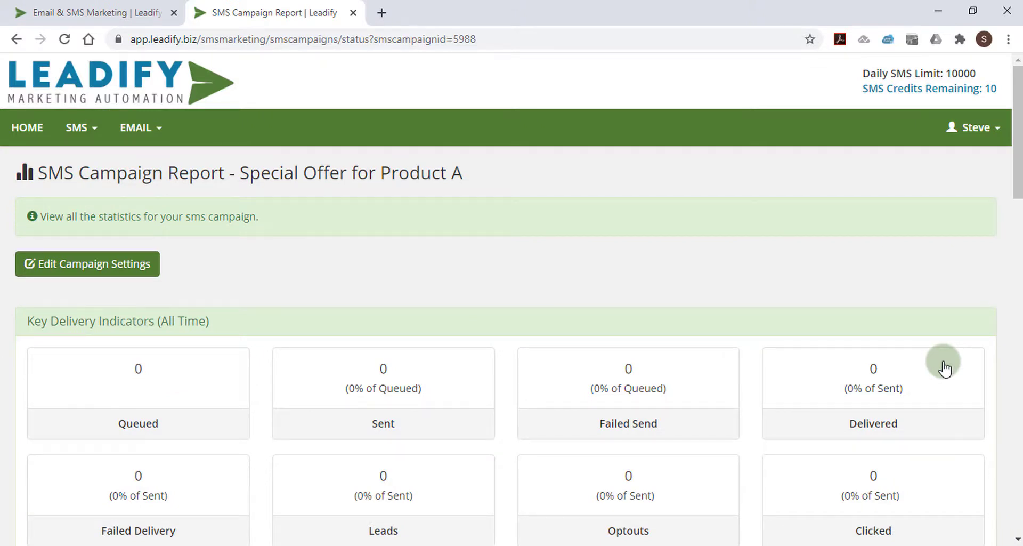
scroll(944, 368, down, 1)
scroll(944, 368, down, 3)
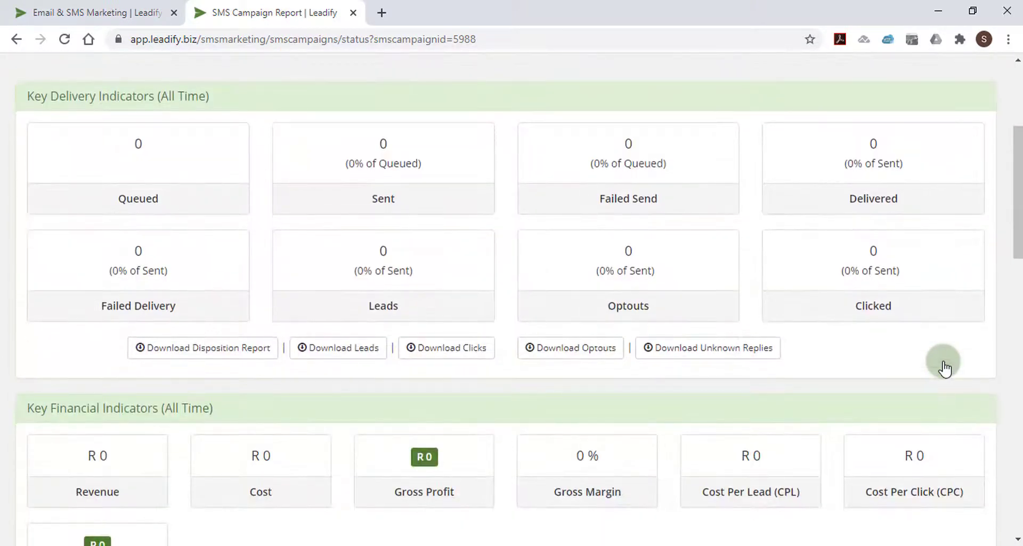
scroll(945, 367, down, 3)
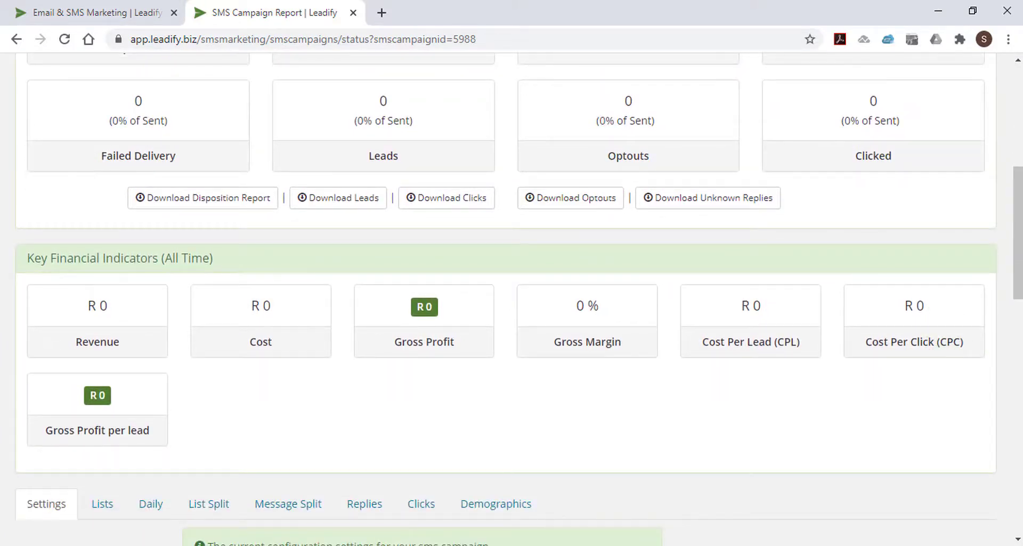